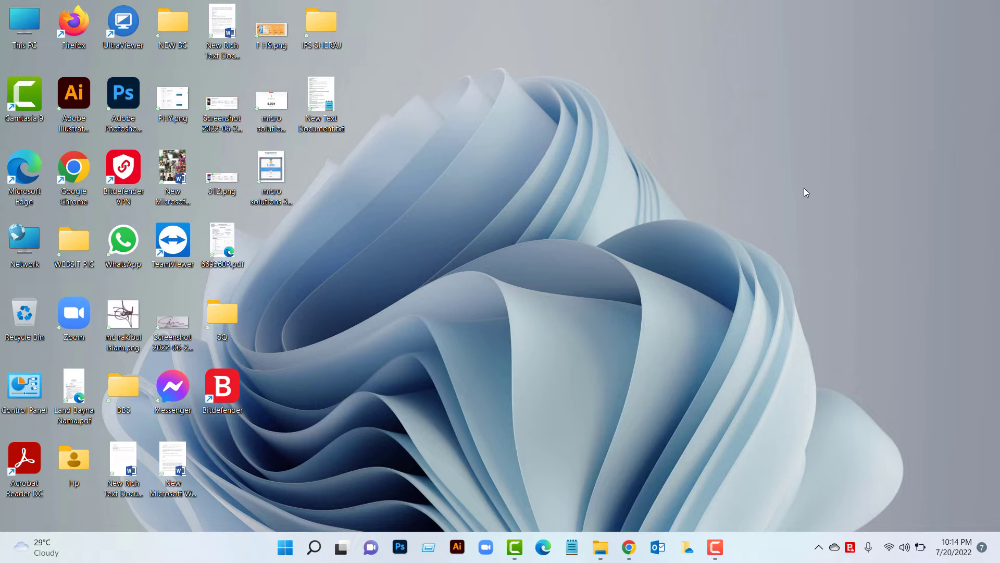
Switch to Chrome and open Namecheap's Shared Hosting plans page from the account dashboard
left_click(629, 547)
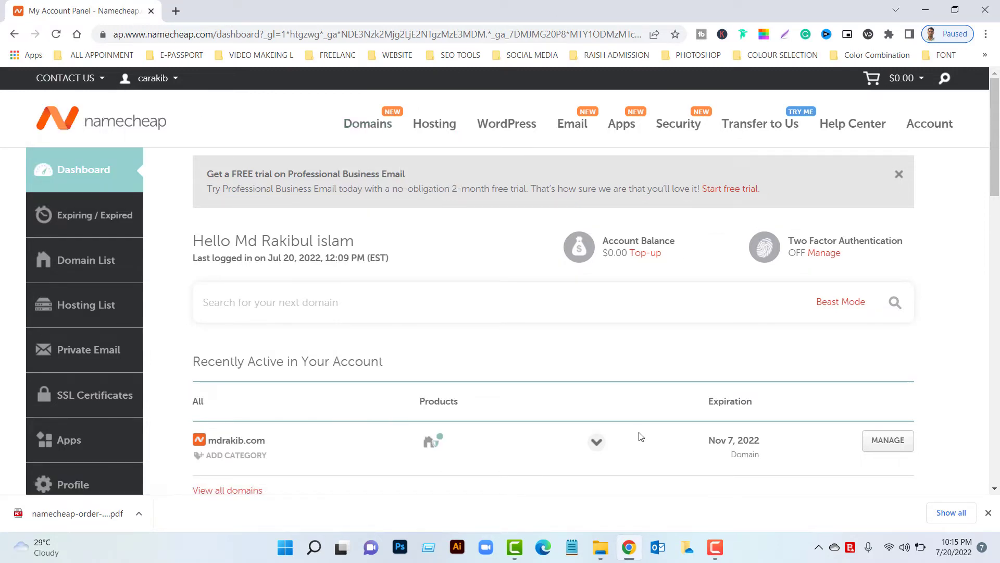
mouse_move(422, 133)
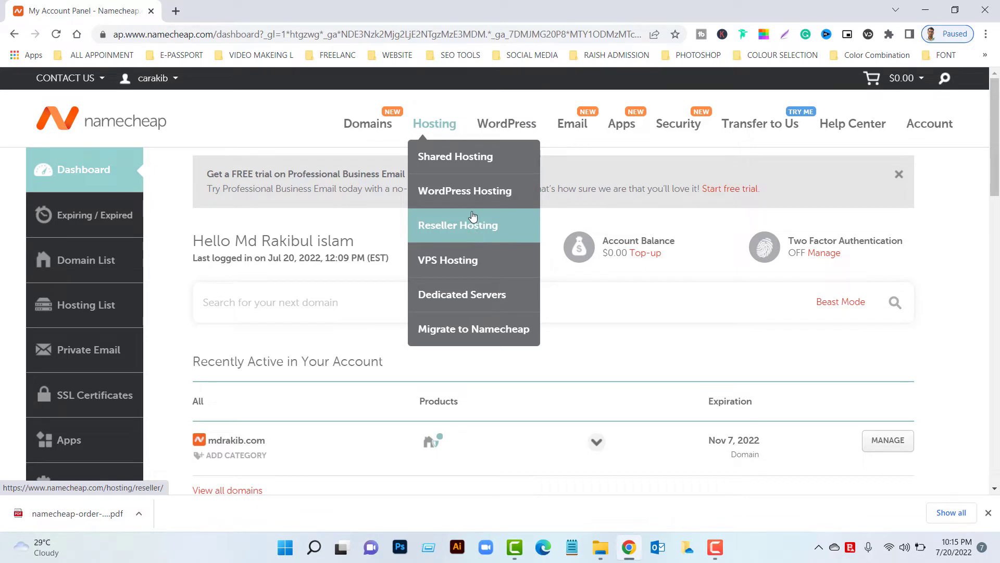
left_click(466, 170)
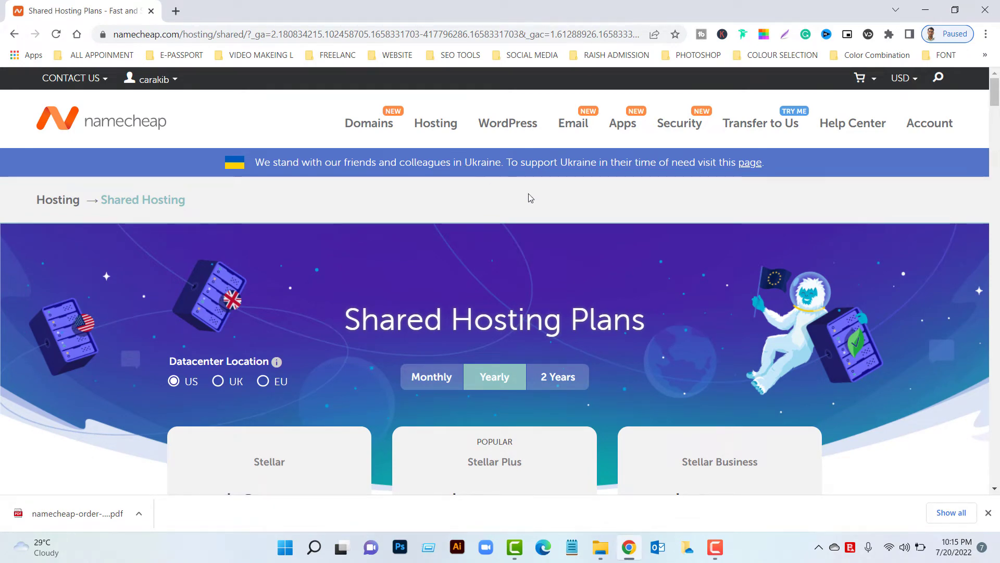
Compare the yearly shared hosting plans and start an order for the Stellar plan with the US datacenter
scroll(554, 304, "down", 3)
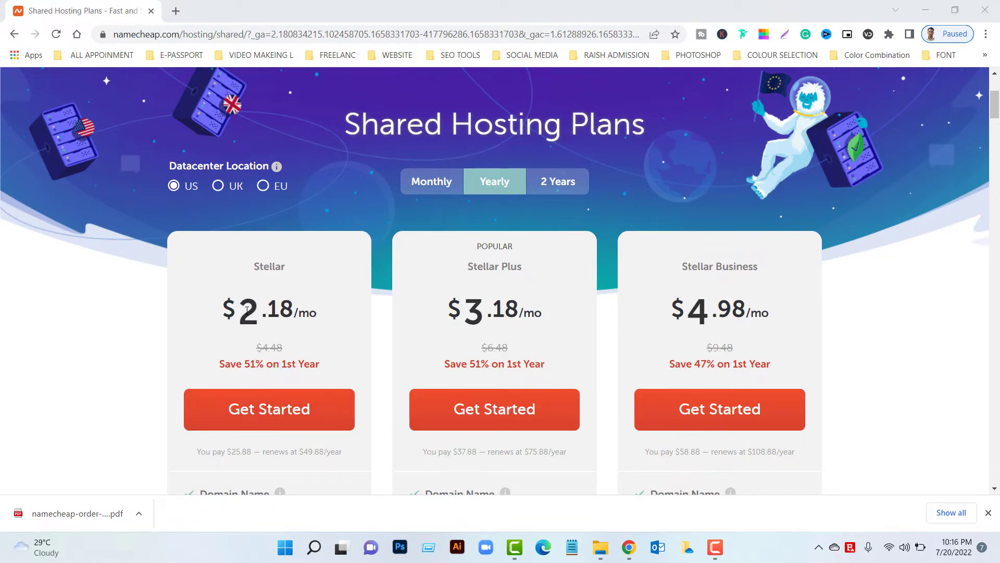
scroll(290, 343, "down", 1)
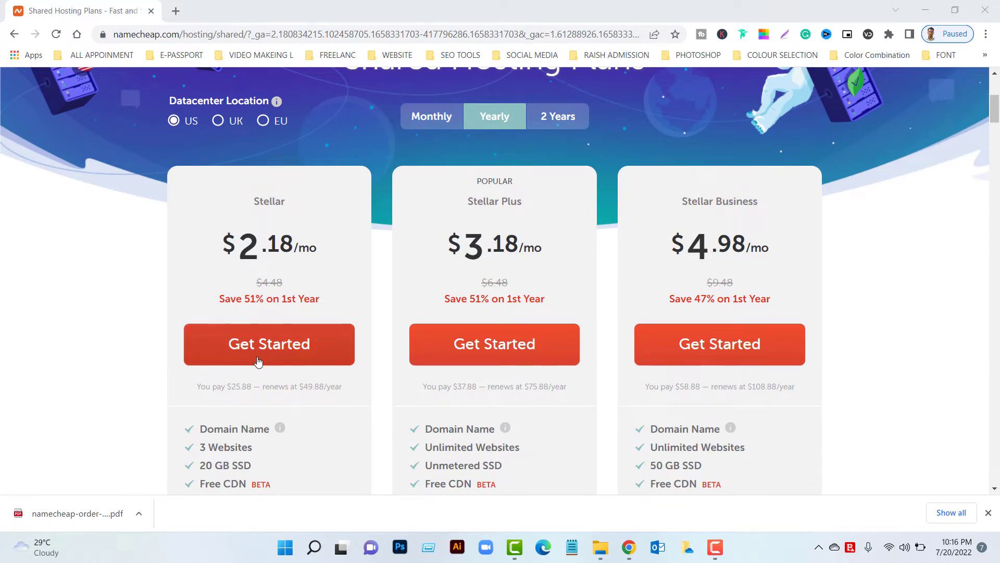
scroll(261, 372, "down", 1)
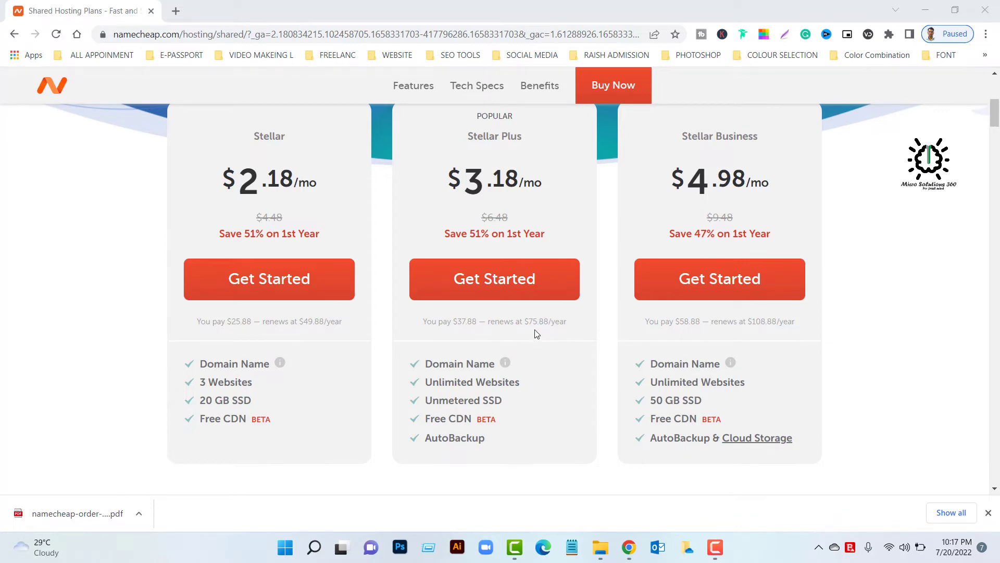
key("ctrl+plus")
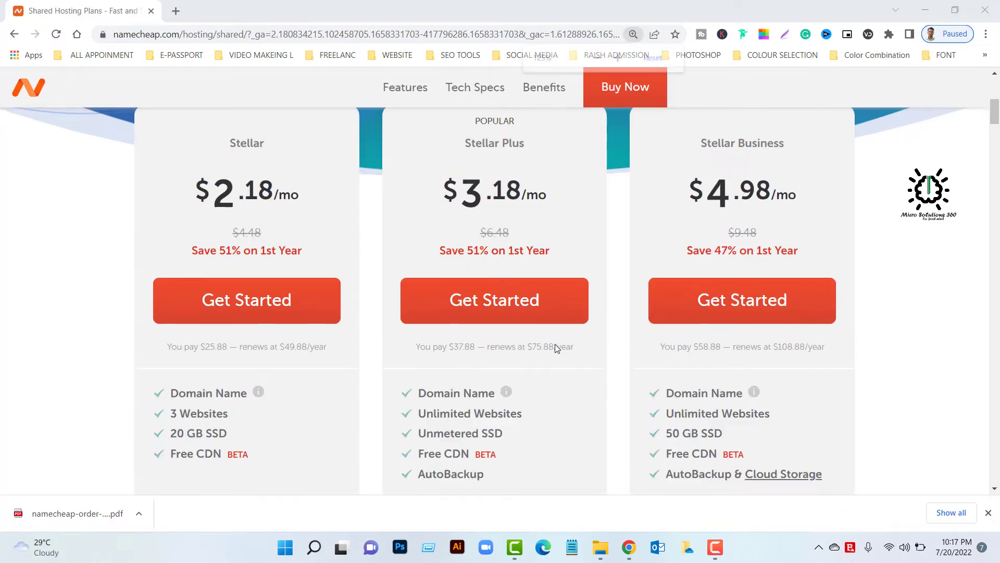
key("ctrl+plus")
key("ctrl+plus")
key("ctrl+minus")
key("ctrl+minus")
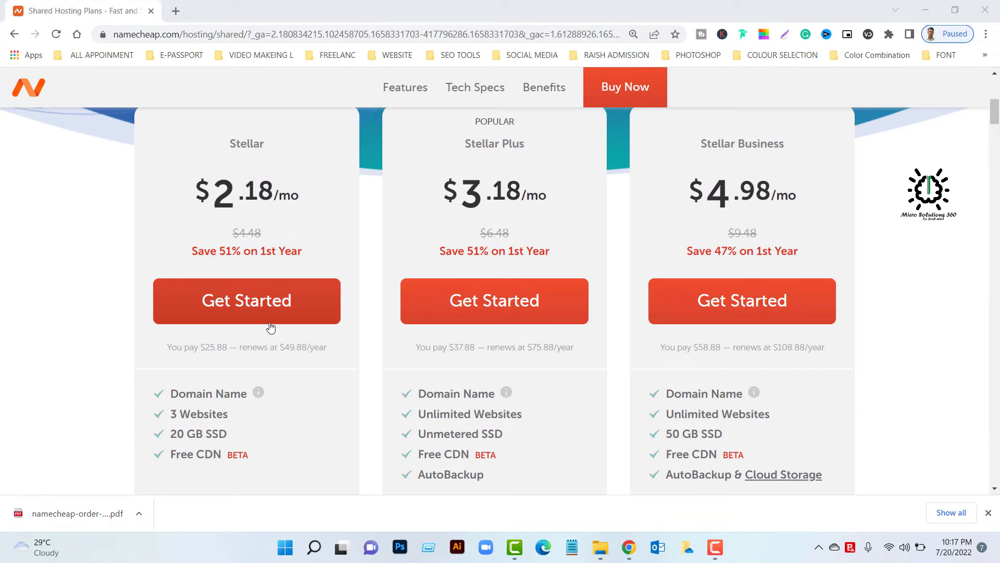
key("ctrl+minus")
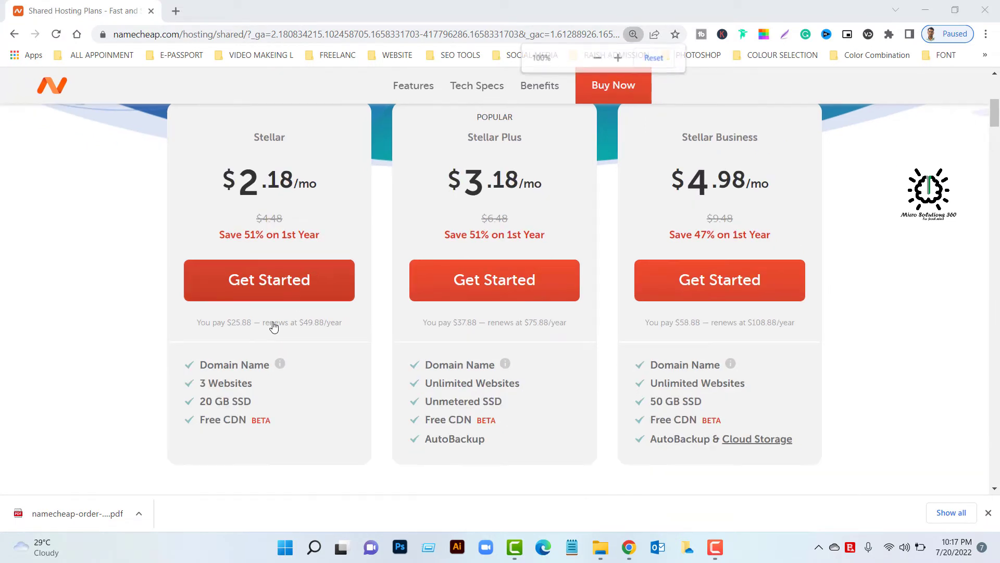
left_click(254, 291)
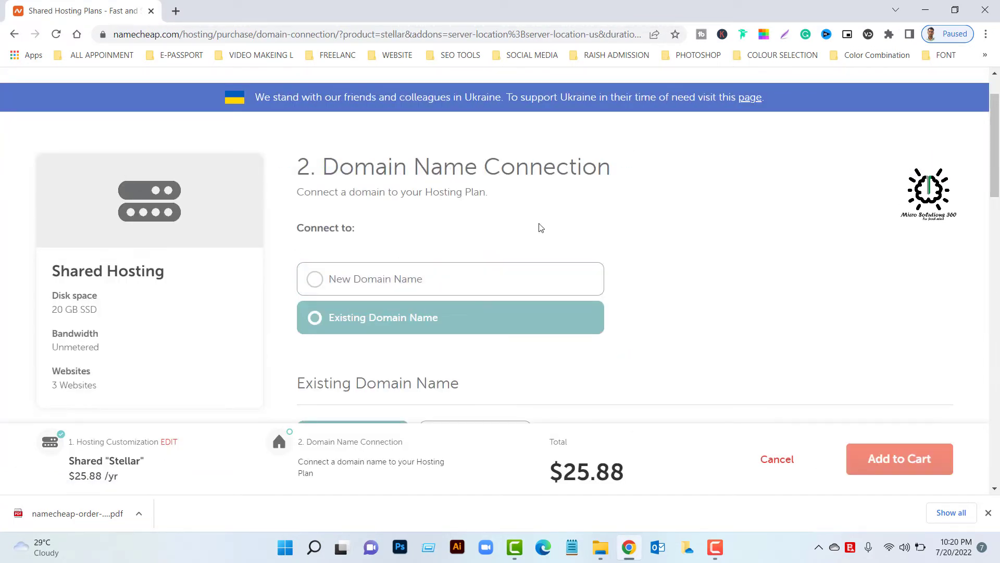
Preview the New Domain Name and Your Third-Party Domain Name options, returning to the existing Namecheap domain option each time
left_click(435, 284)
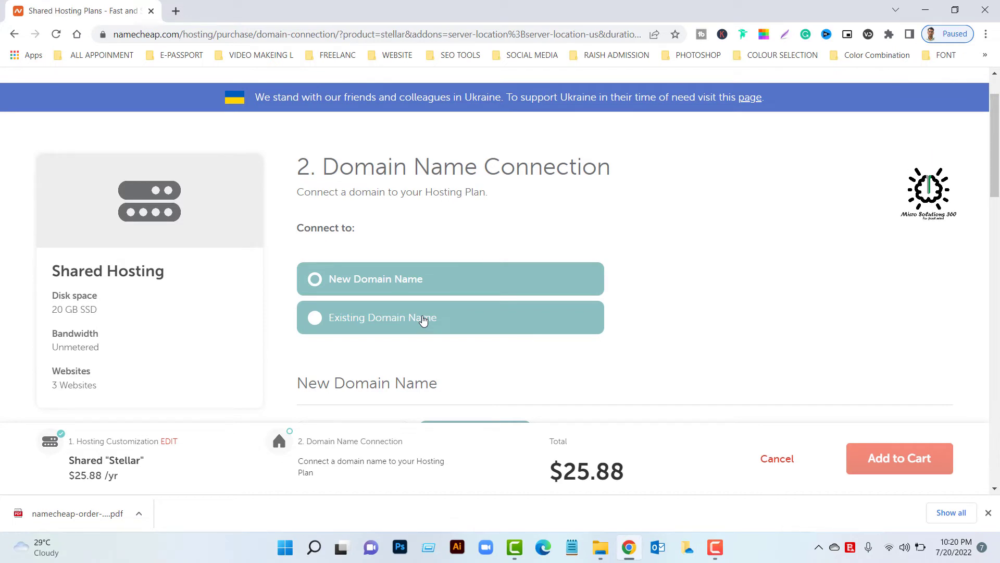
scroll(423, 317, "down", 1)
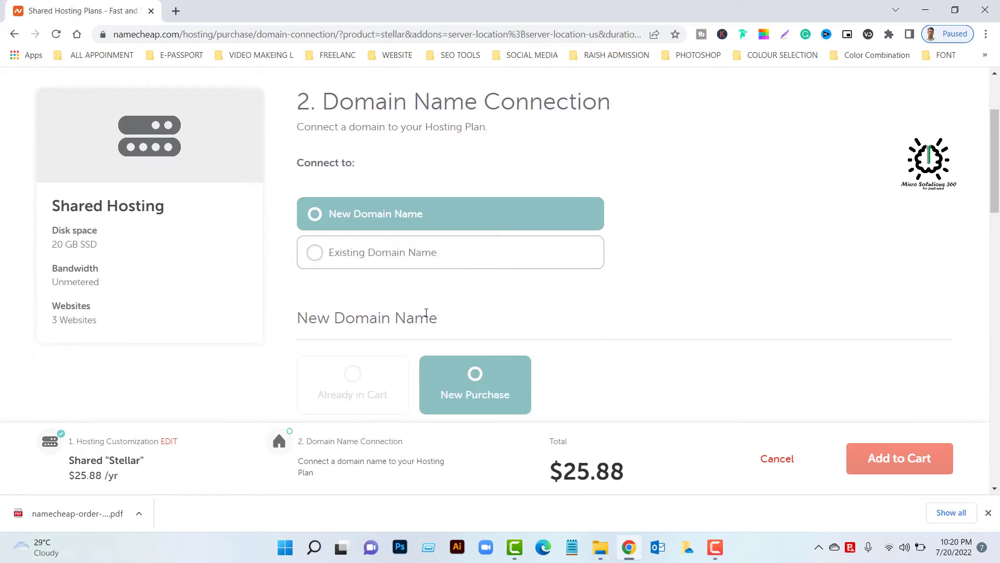
left_click(370, 258)
scroll(469, 284, "down", 2)
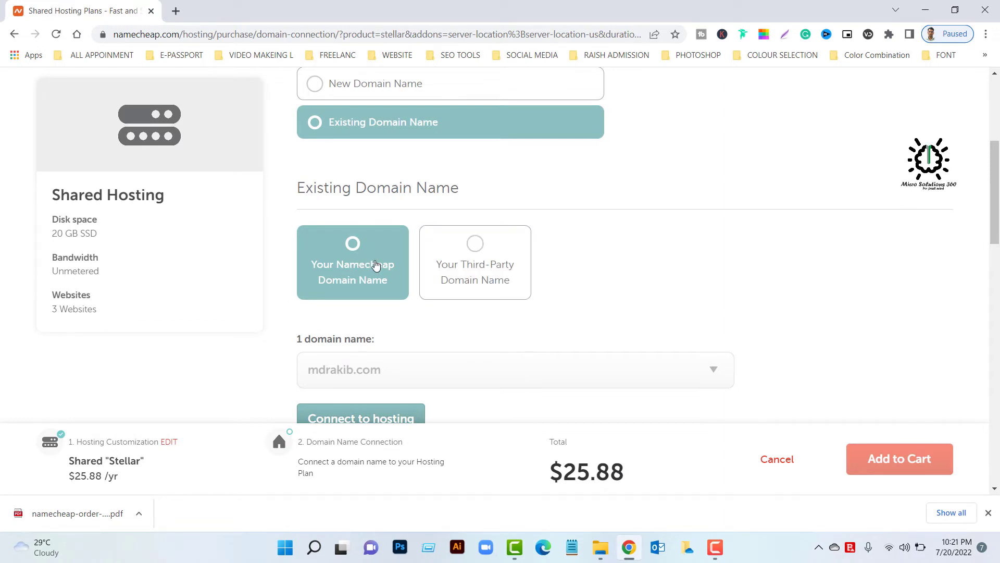
left_click(497, 257)
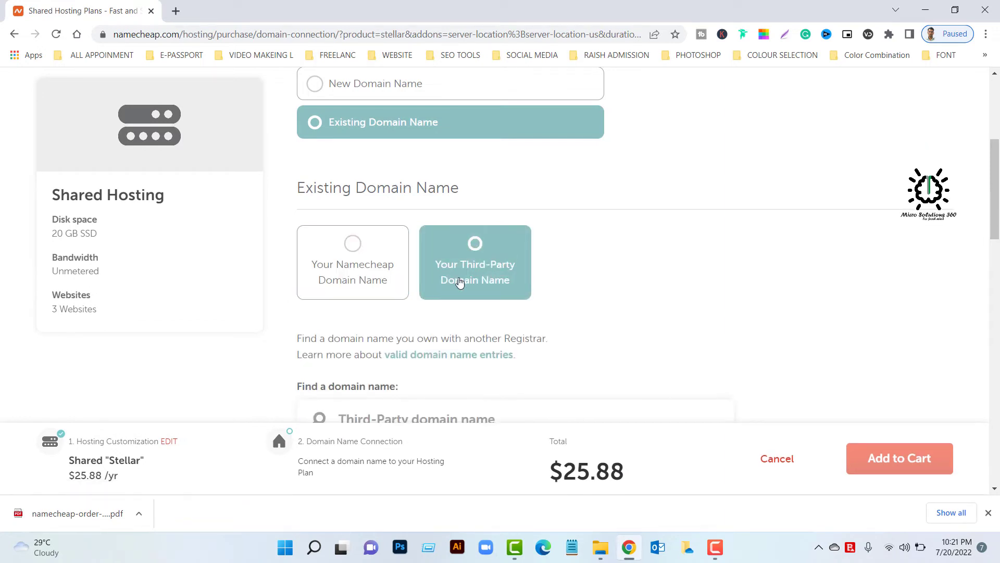
scroll(457, 280, "down", 3)
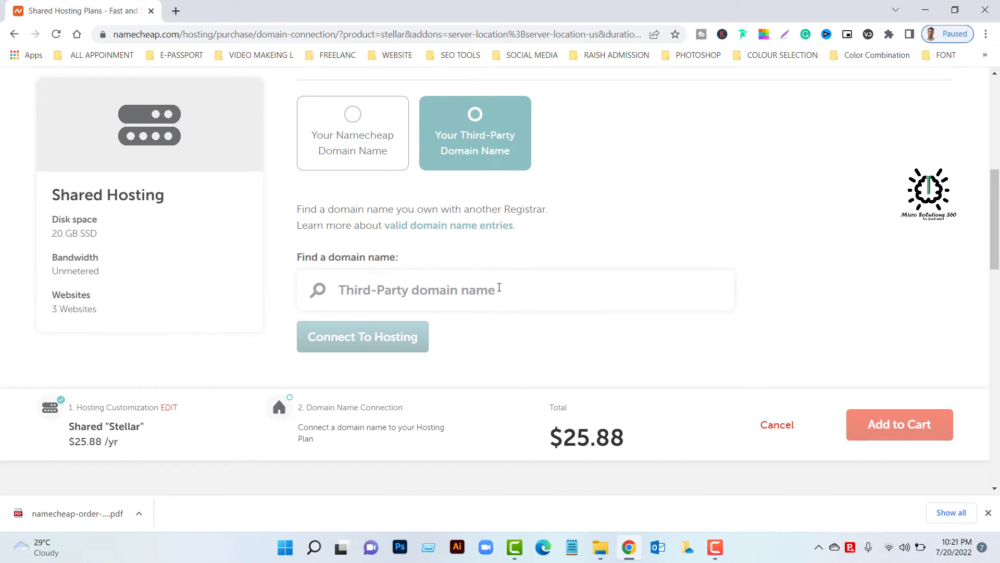
scroll(353, 267, "up", 3)
left_click(360, 264)
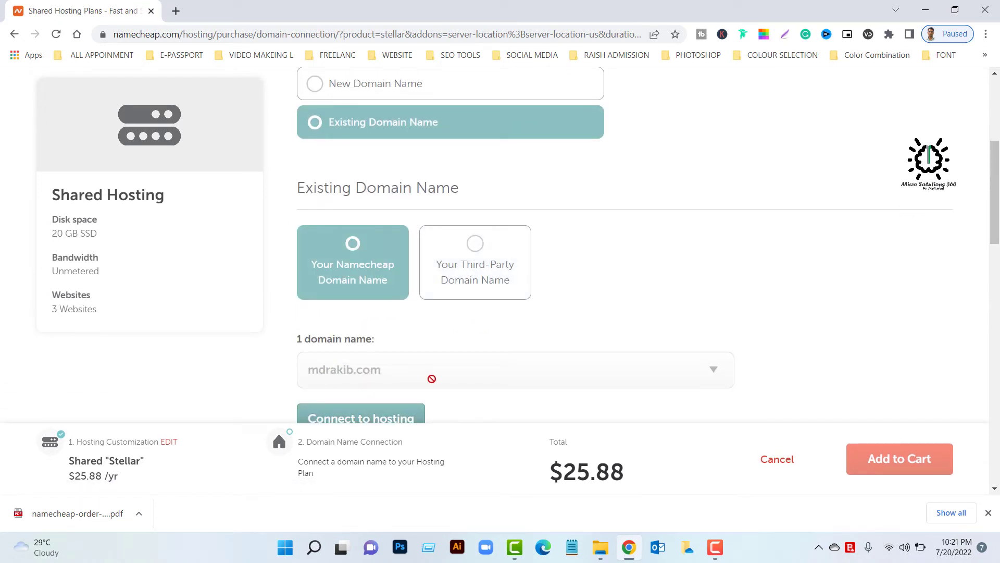
Connect the account's existing Namecheap domain to the Stellar hosting plan and add the plan to the cart
scroll(661, 364, "down", 2)
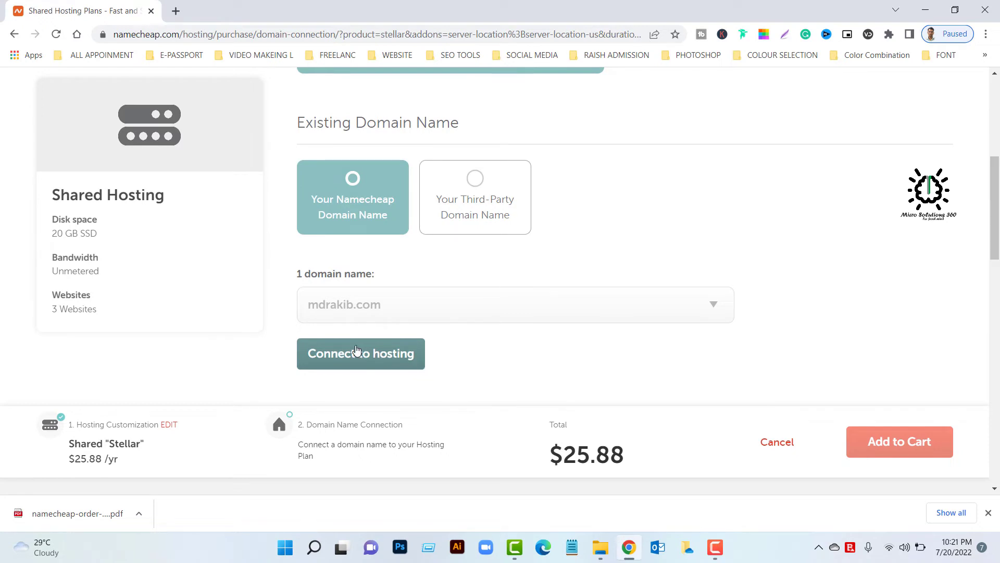
left_click(411, 365)
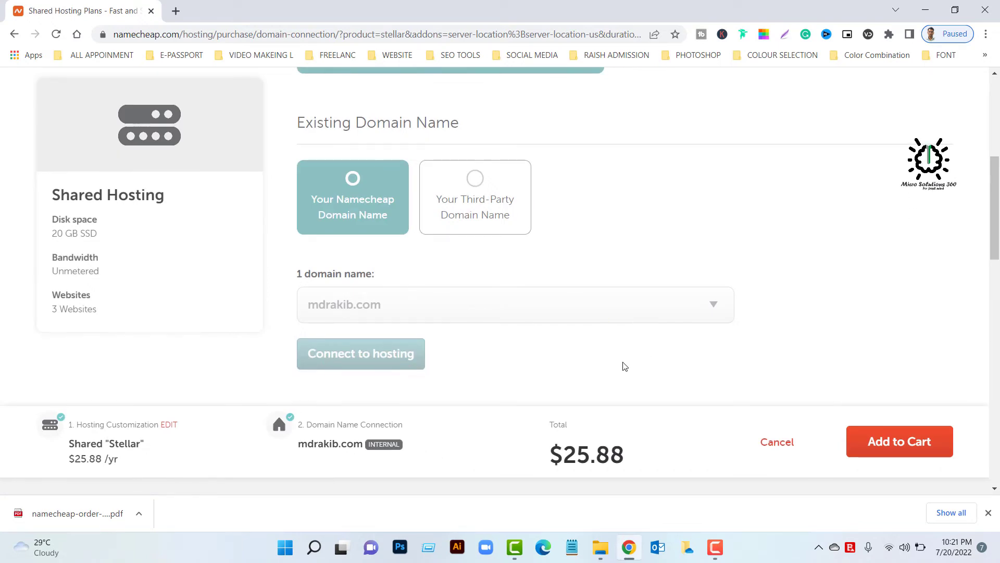
scroll(761, 377, "down", 3)
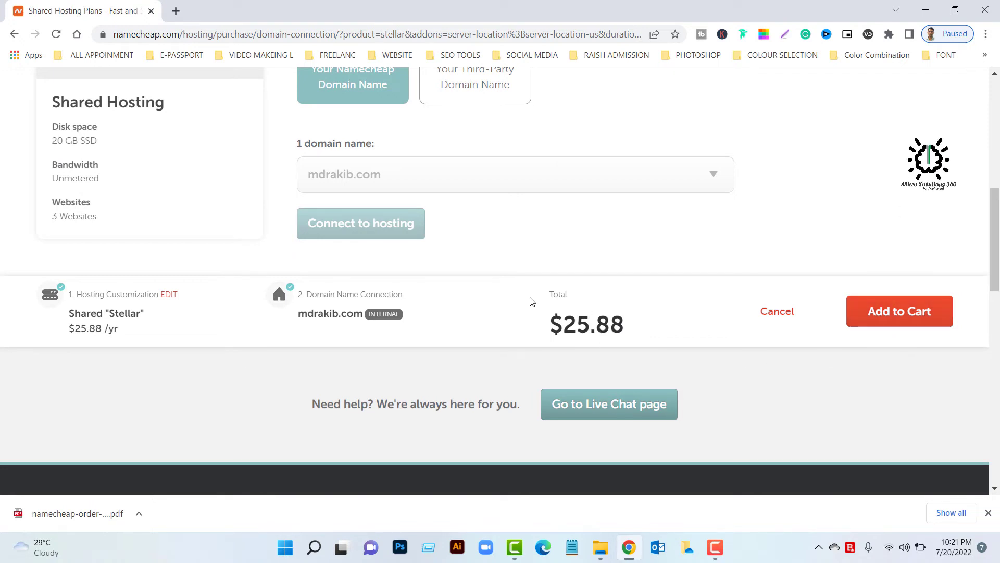
left_click(894, 313)
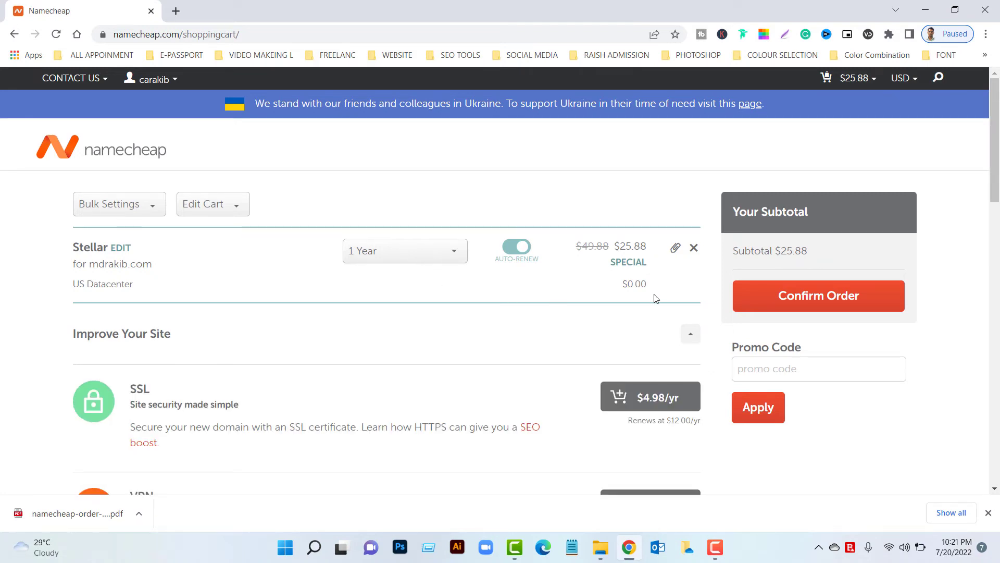
Review the cart and its optional add-ons, and confirm the 1-year Stellar order without adding extras
scroll(641, 313, "down", 1)
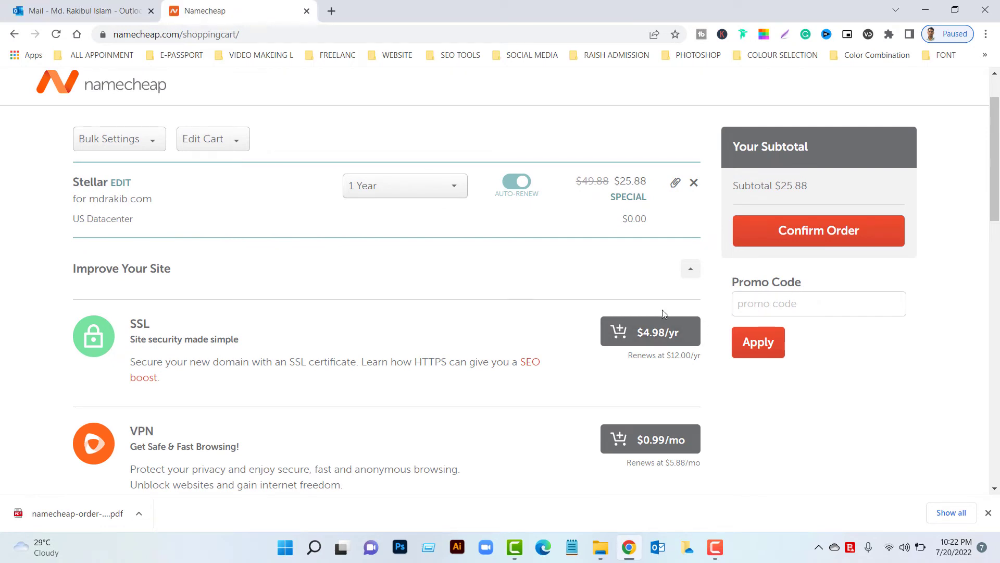
scroll(466, 291, "down", 2)
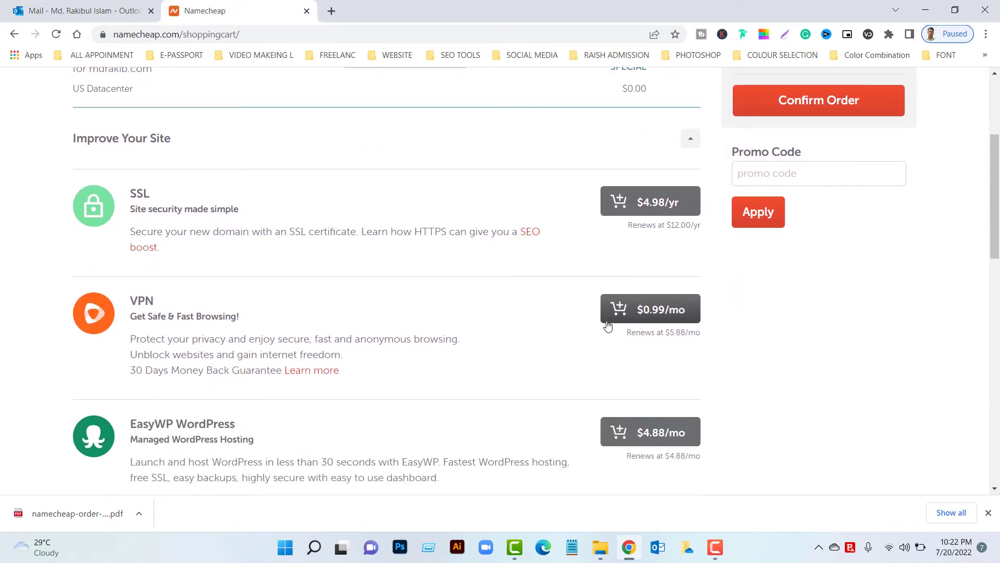
scroll(608, 326, "down", 2)
scroll(578, 373, "down", 10)
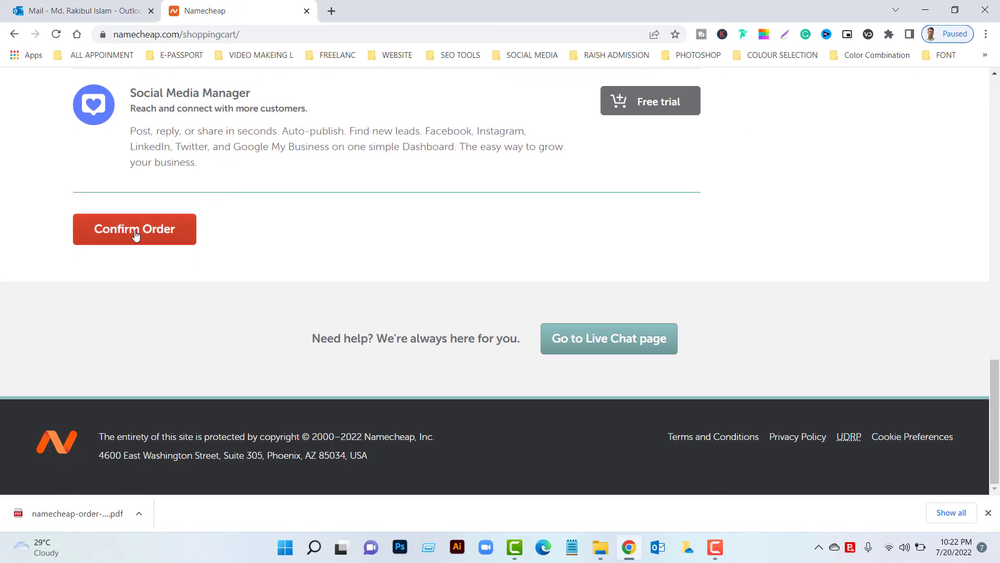
scroll(636, 265, "up", 14)
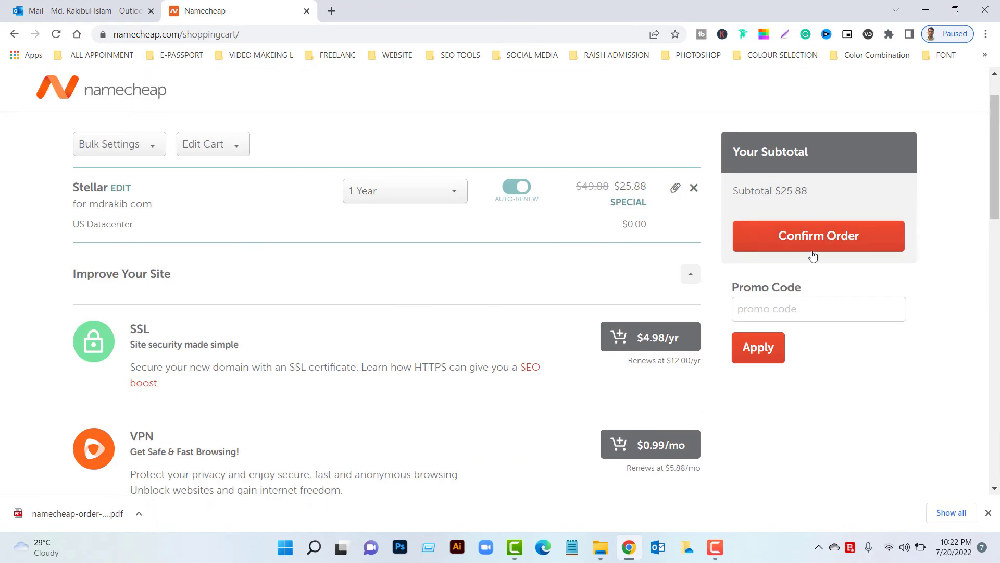
scroll(302, 408, "down", 14)
scroll(175, 423, "down", 2)
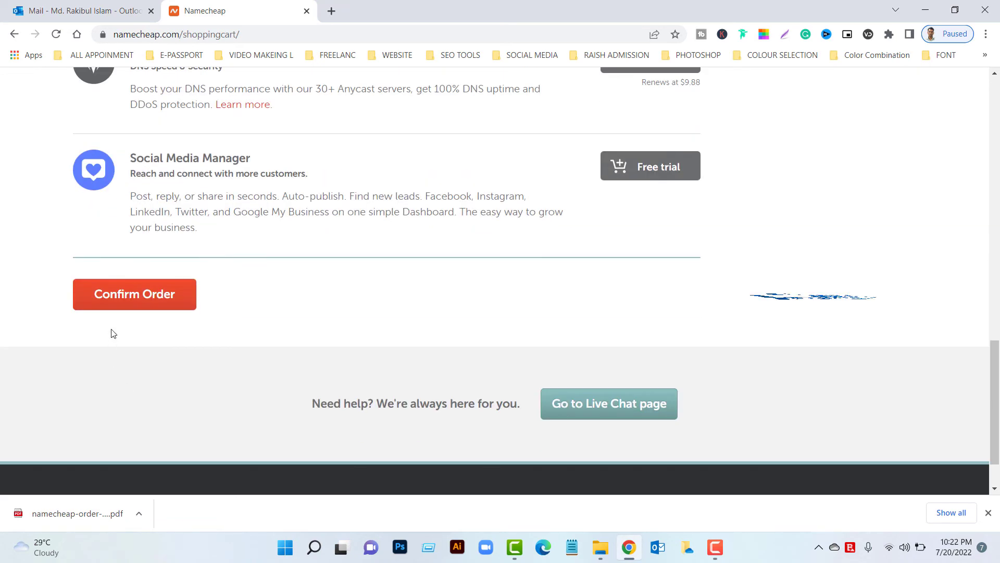
left_click(140, 298)
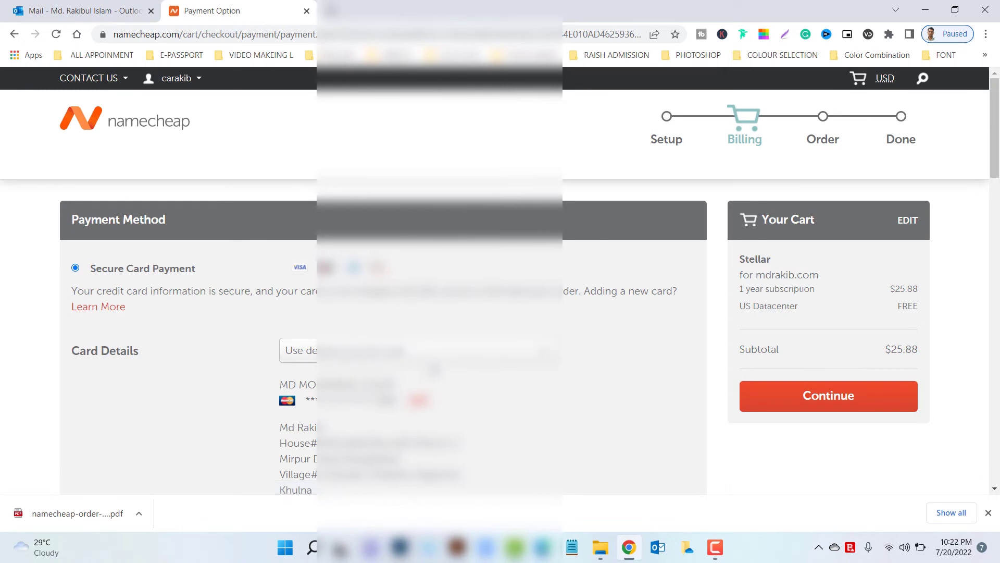
Choose to add a new card under the Secure Card Payment details
scroll(434, 370, "down", 1)
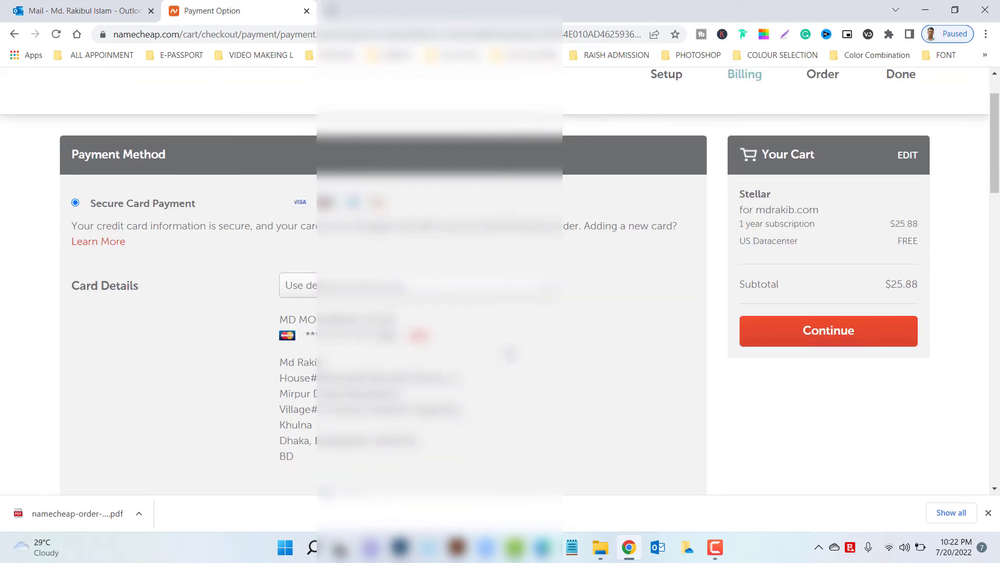
left_click(536, 290)
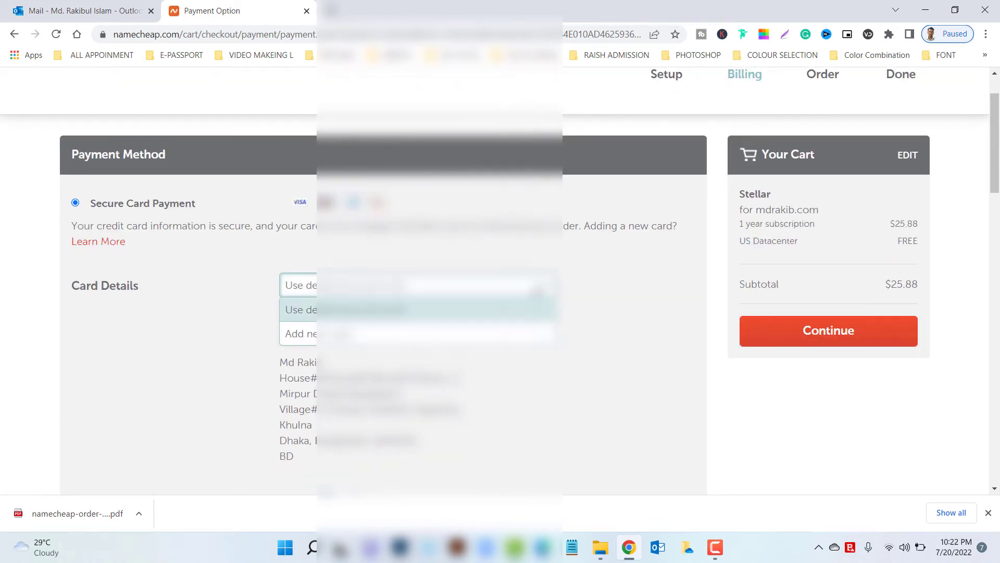
left_click(437, 334)
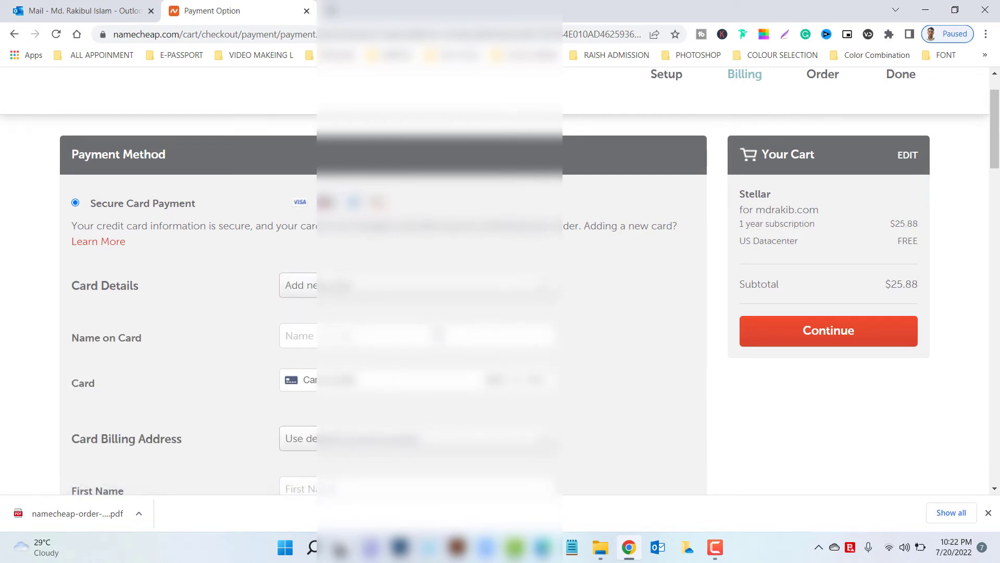
Fill in the name on the card, the card details and the cardholder's billing name and address for the new card
left_click(409, 334)
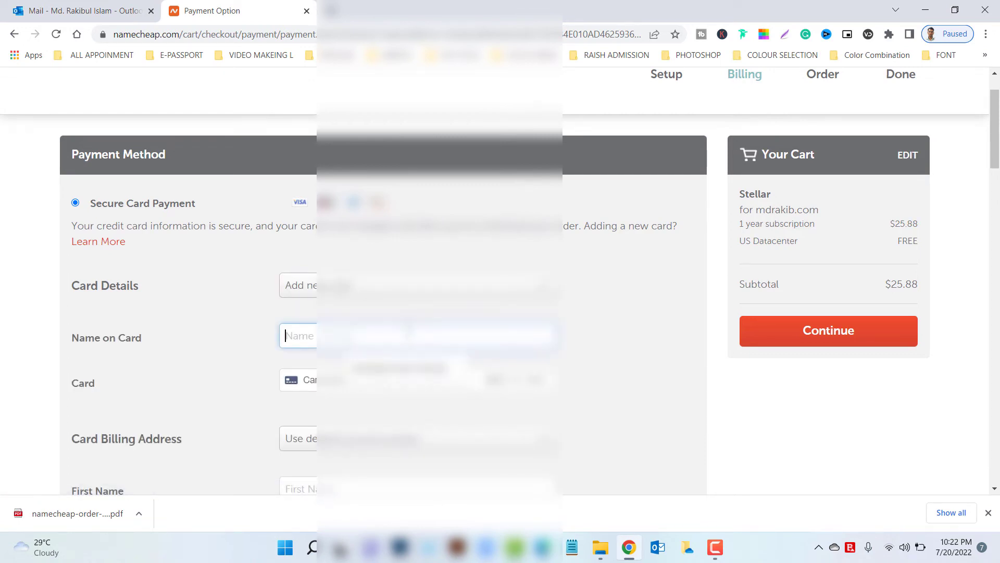
left_click(420, 369)
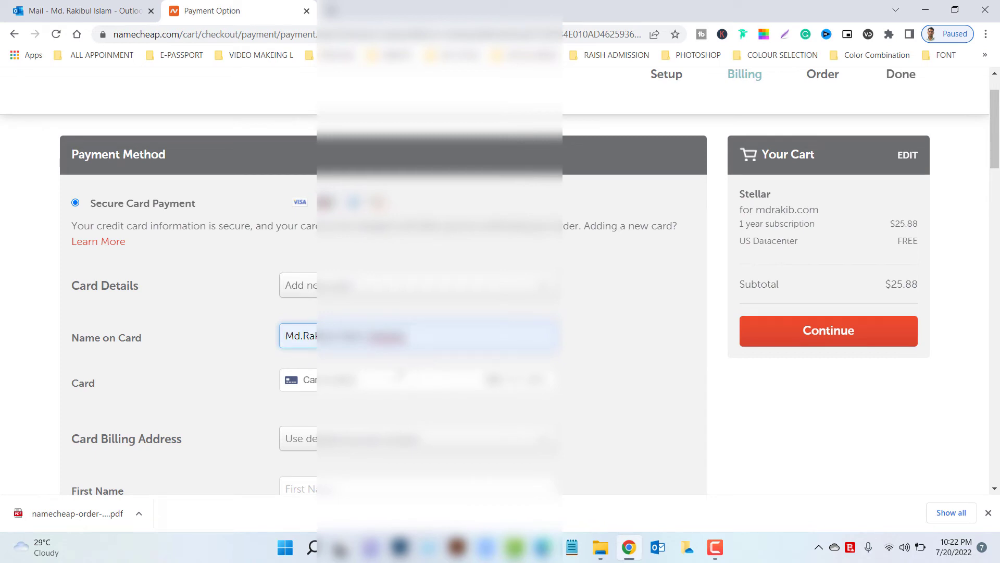
left_click(400, 373)
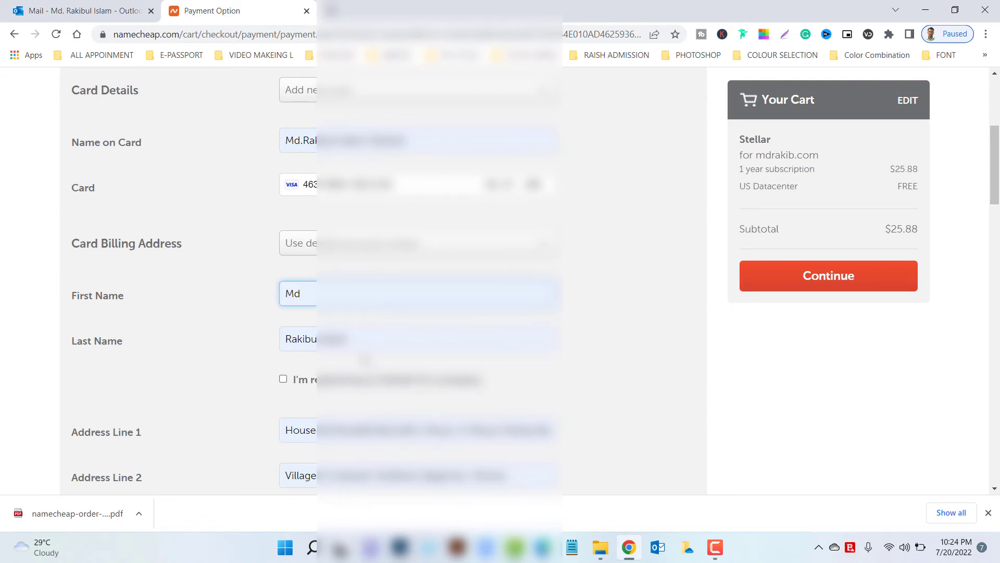
Continue to the order review with the existing receipt and auto-renewal settings, and decline saving the card in the browser
scroll(377, 362, "down", 1)
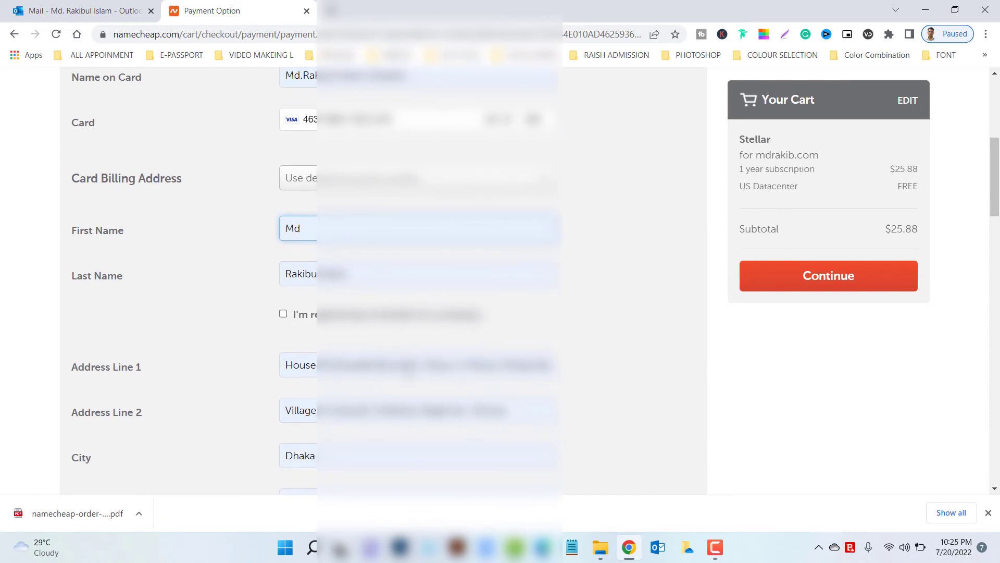
scroll(452, 322, "down", 1)
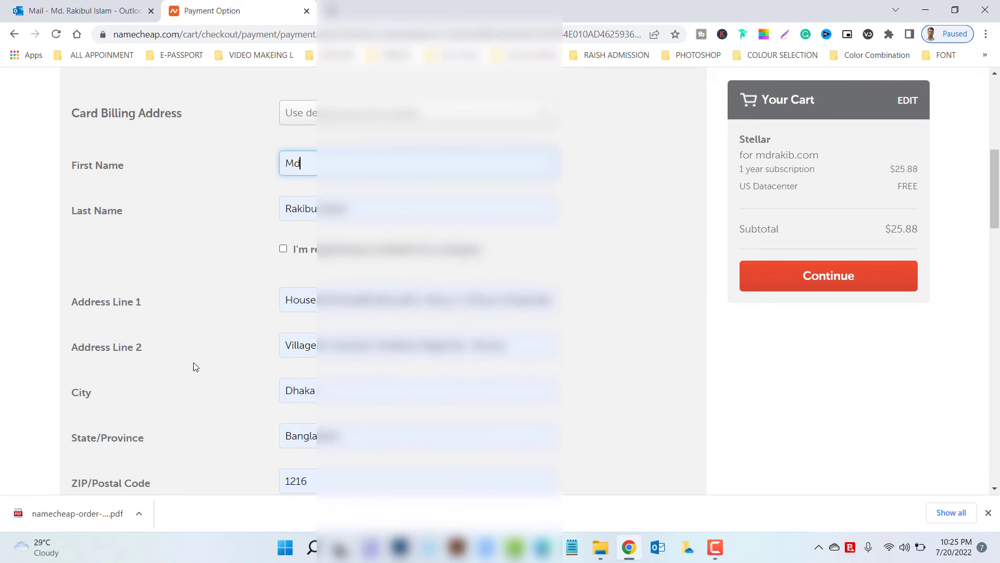
scroll(461, 370, "down", 1)
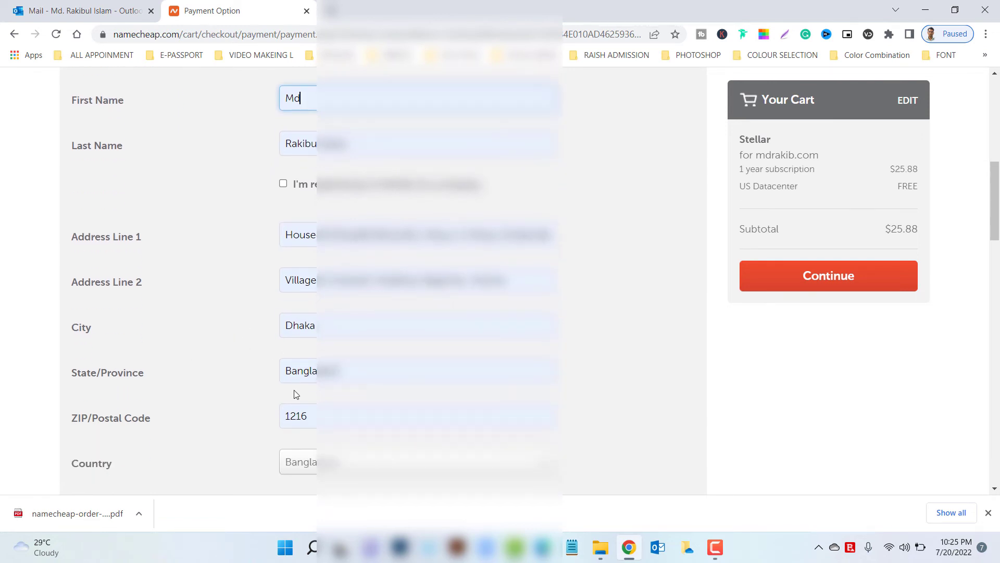
scroll(308, 389, "down", 1)
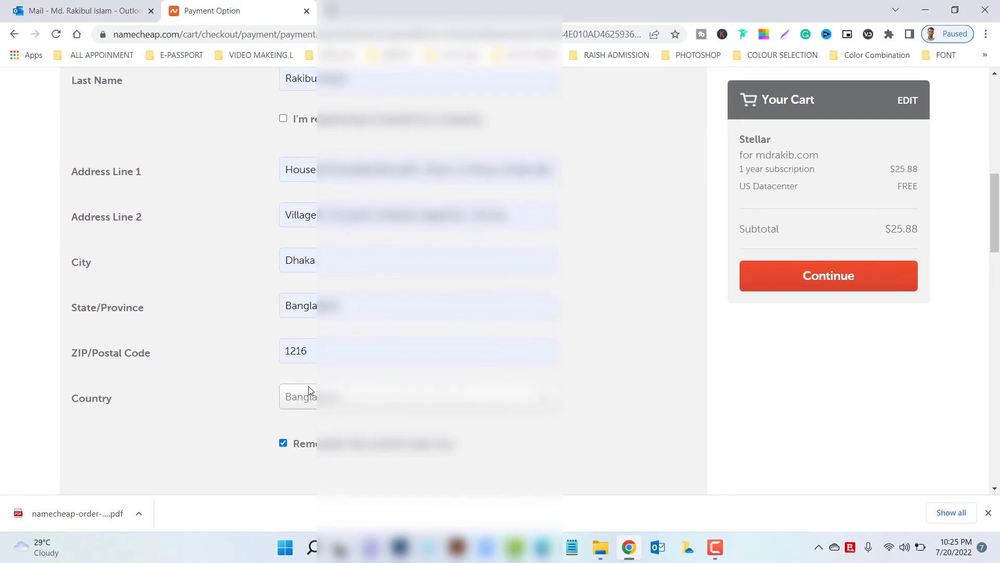
scroll(310, 390, "down", 1)
scroll(310, 391, "down", 2)
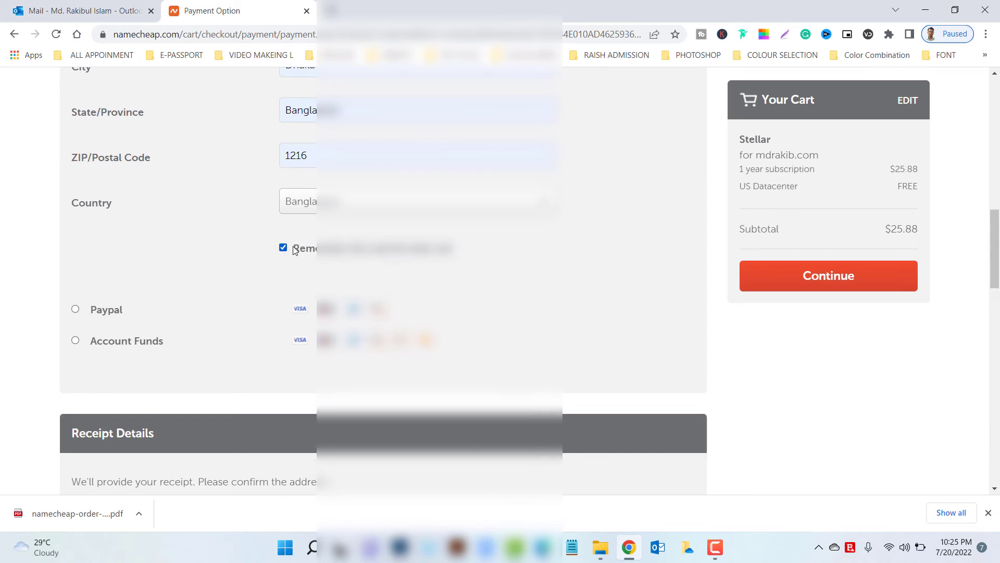
scroll(299, 284, "down", 2)
scroll(303, 302, "down", 5)
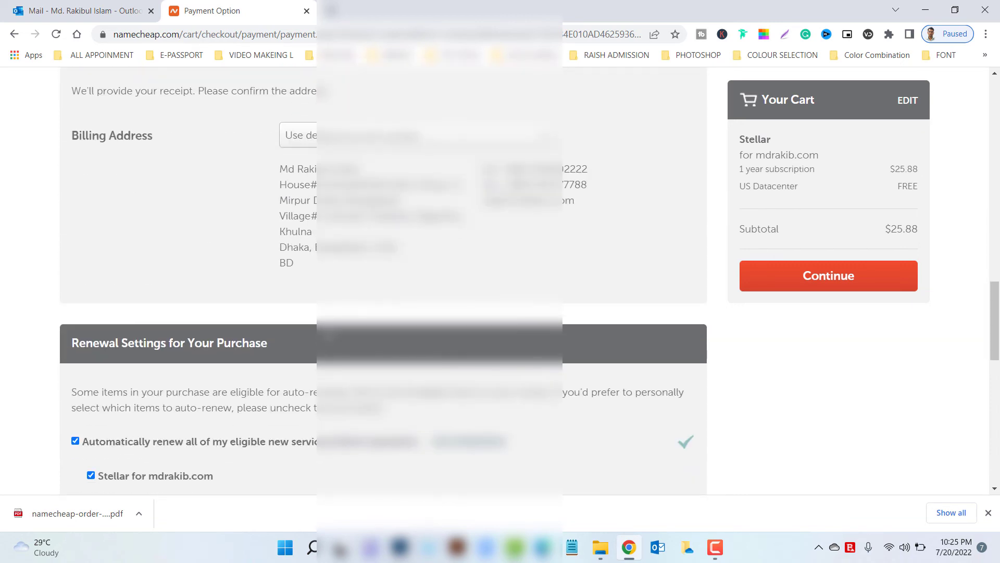
scroll(267, 414, "down", 7)
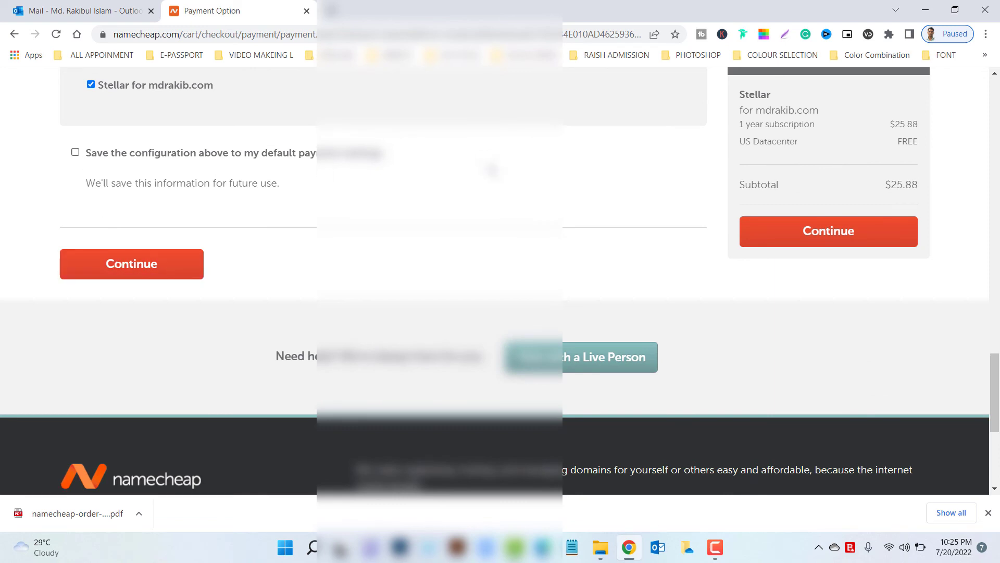
left_click(161, 265)
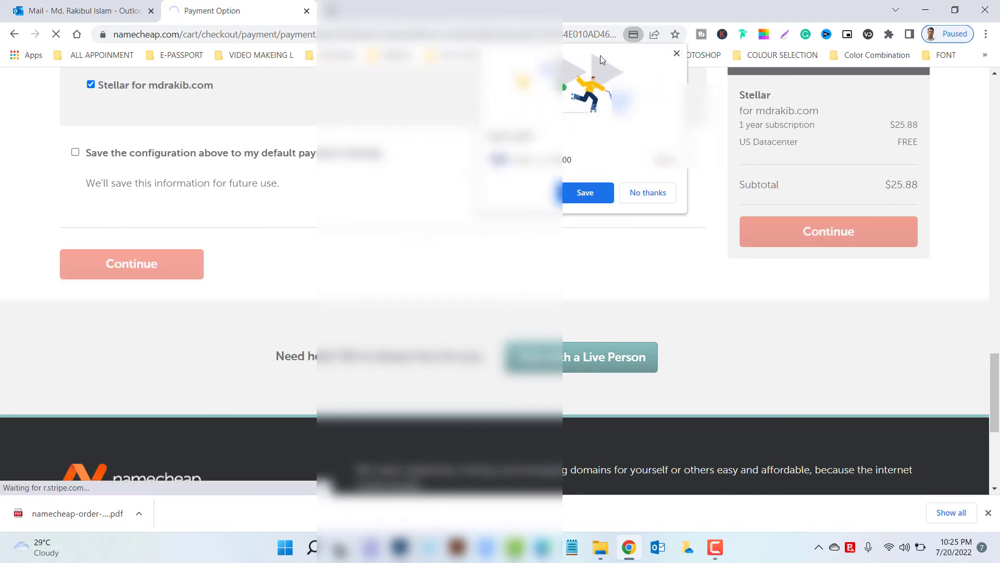
left_click(651, 193)
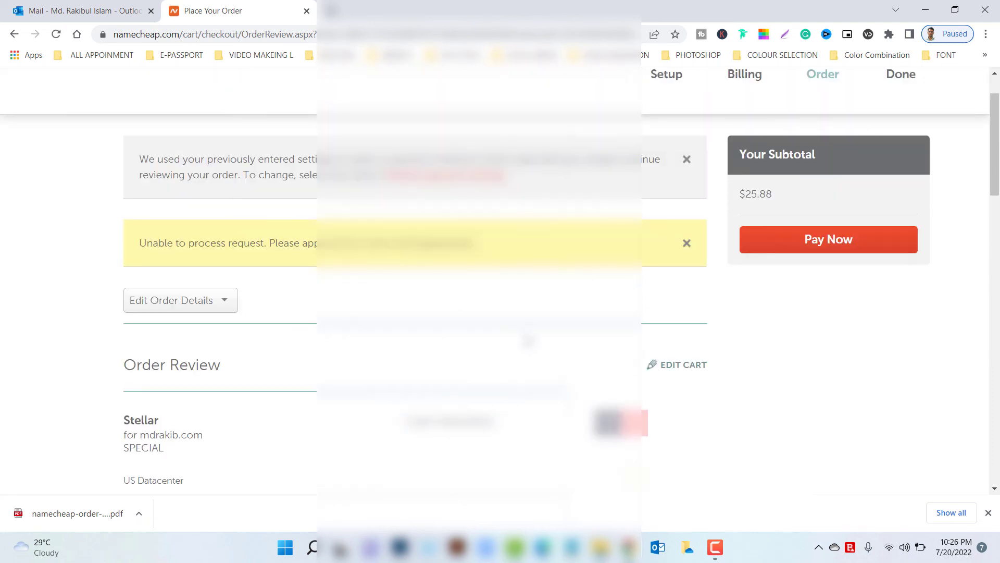
Pay for the Stellar hosting order with Namecheap's terms and agreements accepted
scroll(528, 341, "down", 20)
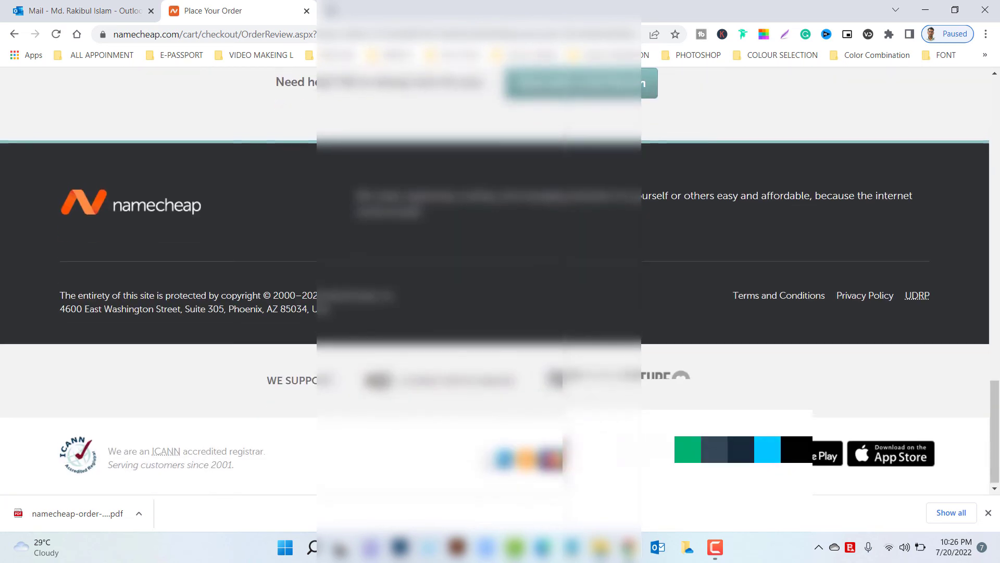
scroll(306, 345, "up", 8)
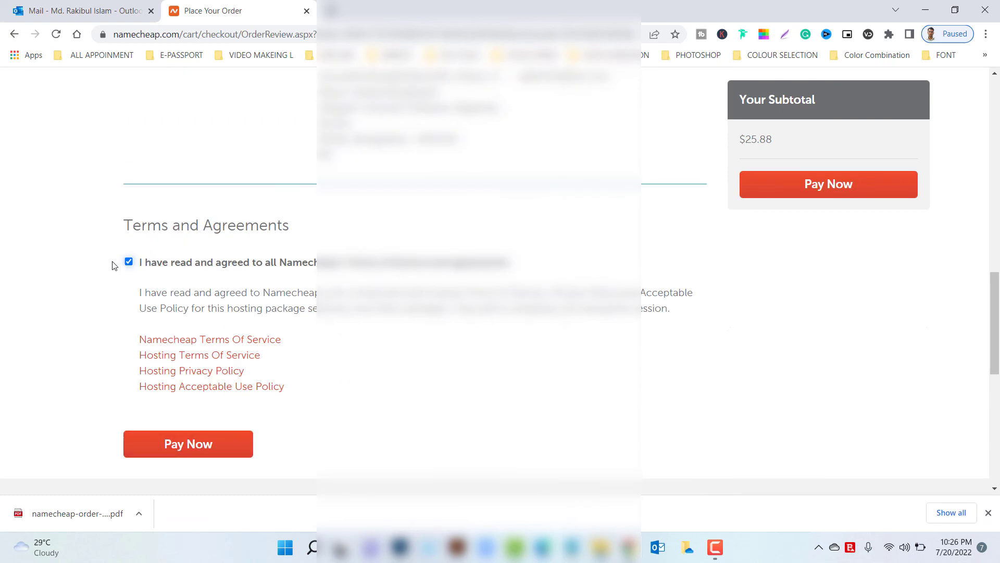
left_click(230, 446)
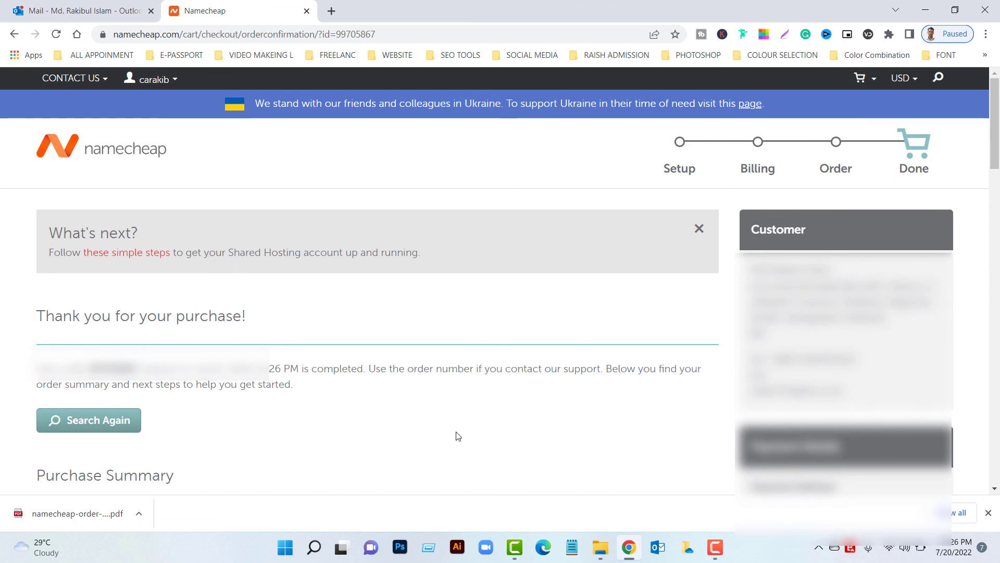
Open the account dashboard and bring up the Recently Active in Your Account section
mouse_move(120, 87)
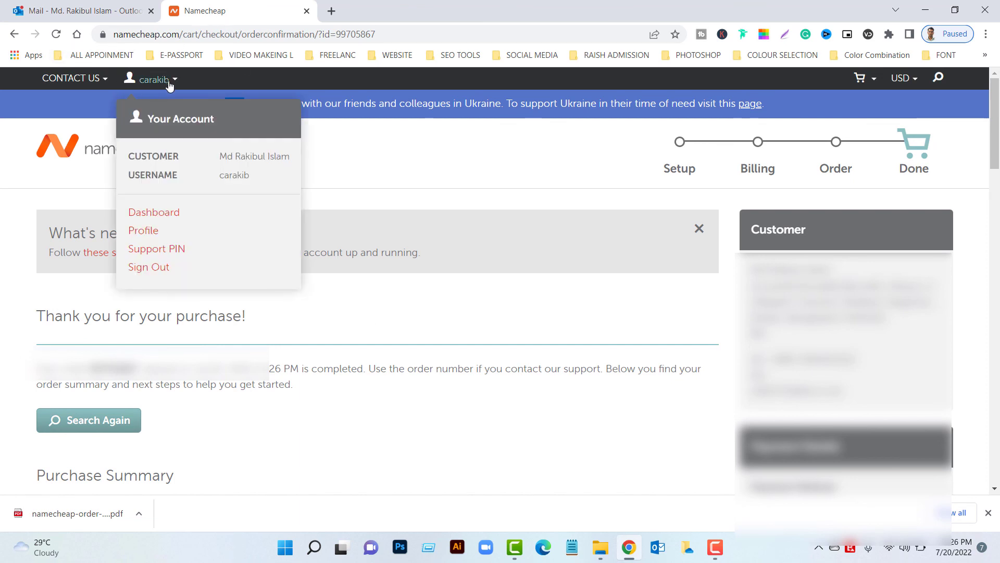
left_click(161, 213)
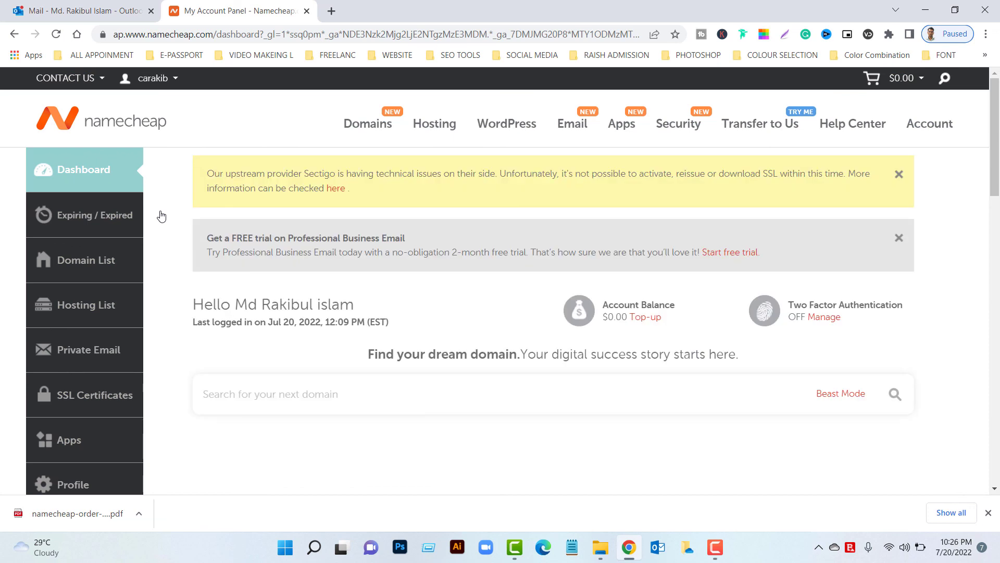
scroll(265, 319, "down", 5)
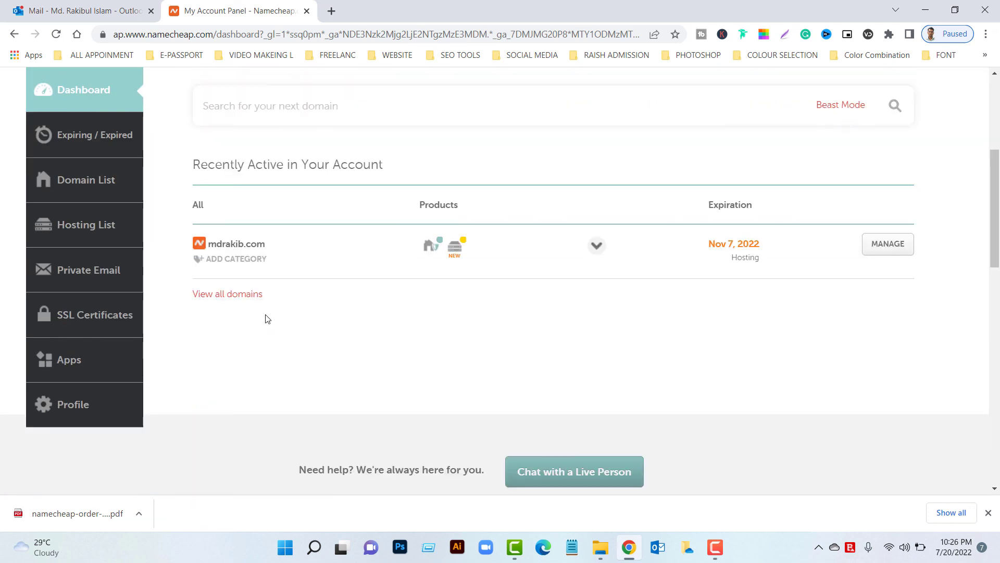